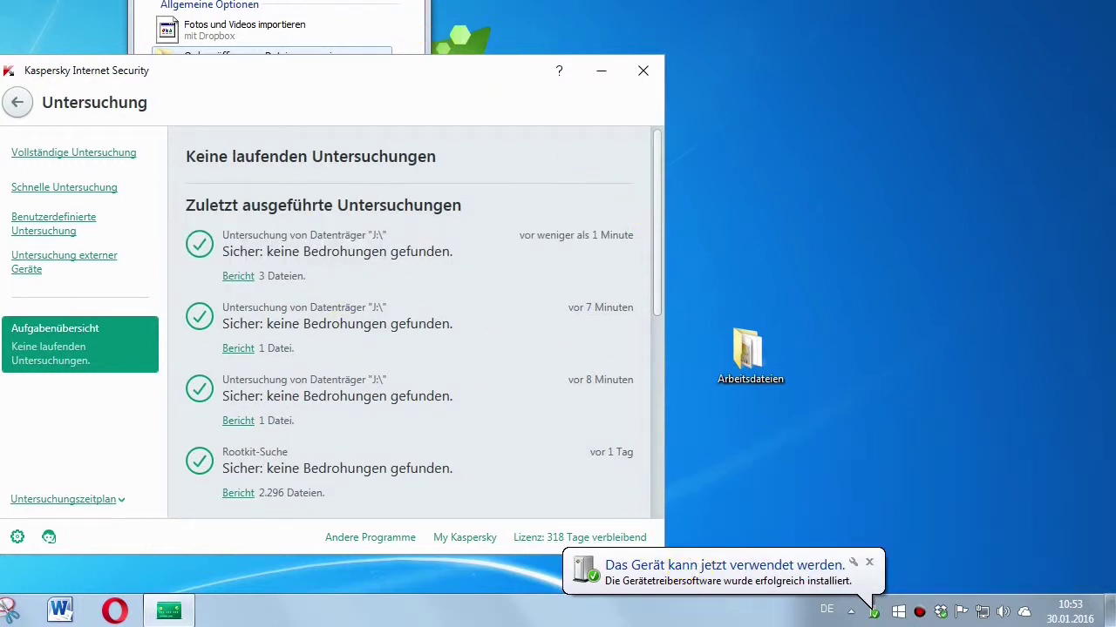
Step: Close the Kaspersky scan overview and open the USB DISK (J:) drive's folder to show its files
{"action": "left_click_drag", "start_coordinate": [411, 0], "coordinate": [886, 53]}
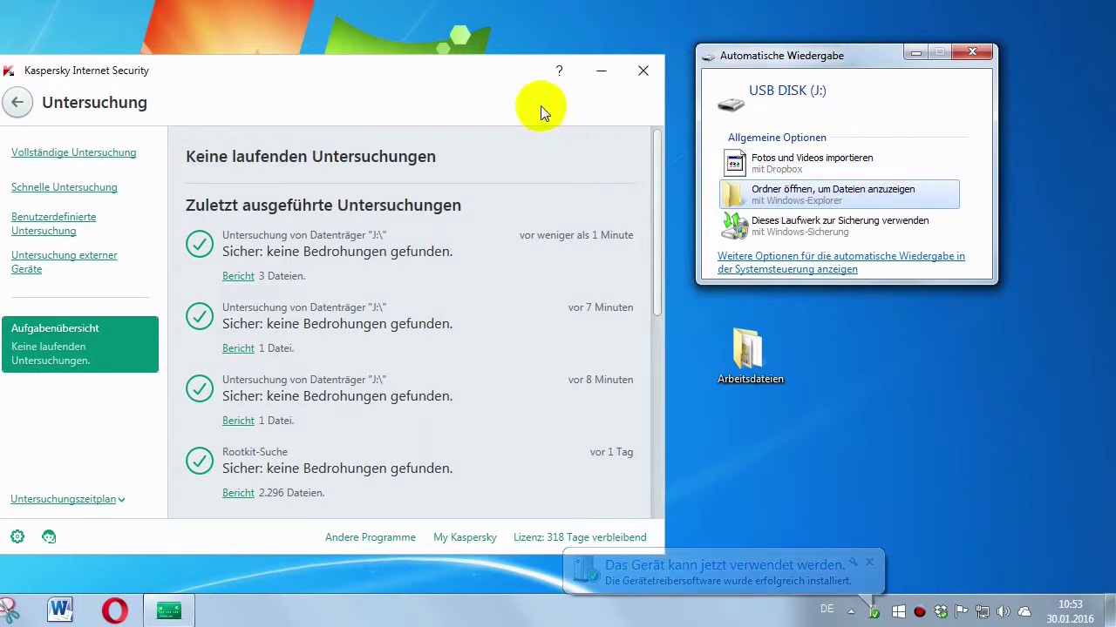
{"action": "left_click_drag", "start_coordinate": [474, 87], "coordinate": [494, 96]}
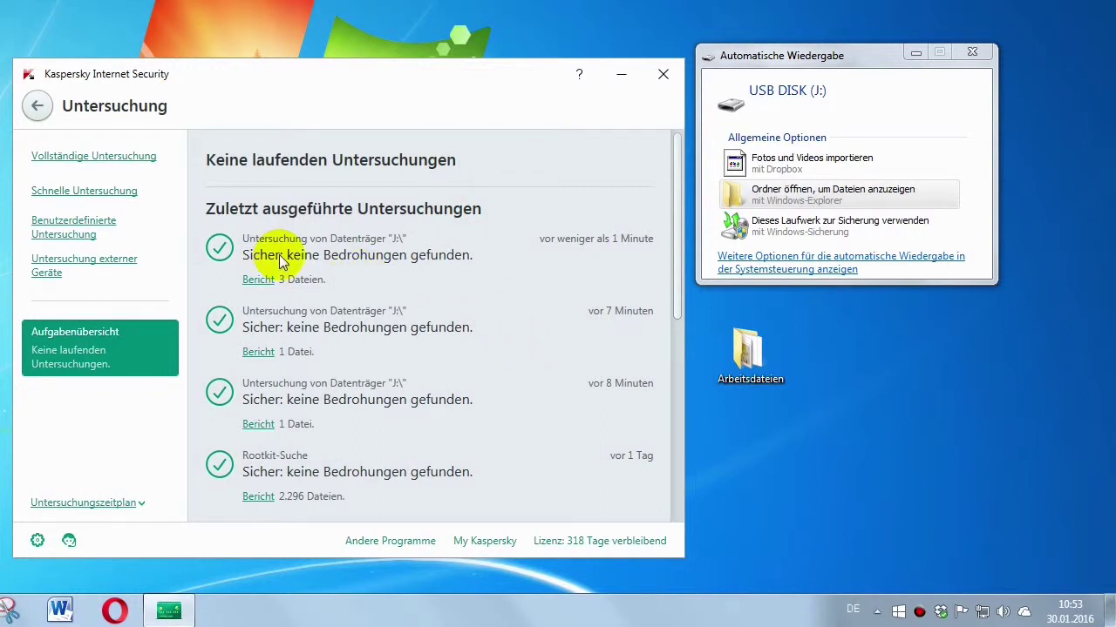
{"action": "left_click", "coordinate": [663, 75]}
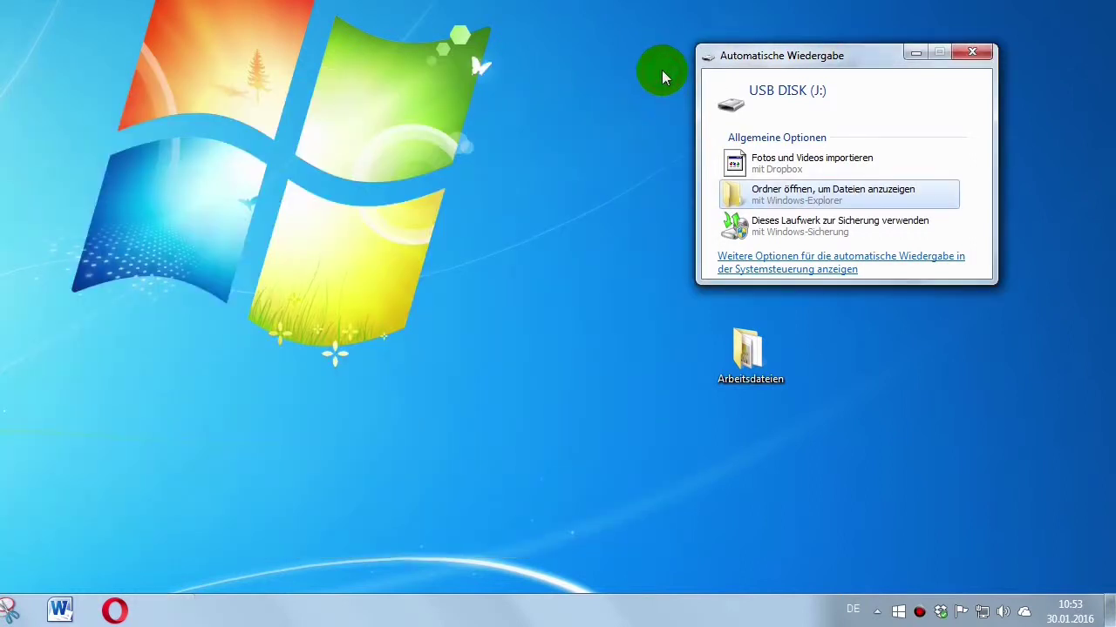
{"action": "left_click_drag", "start_coordinate": [759, 50], "coordinate": [471, 111]}
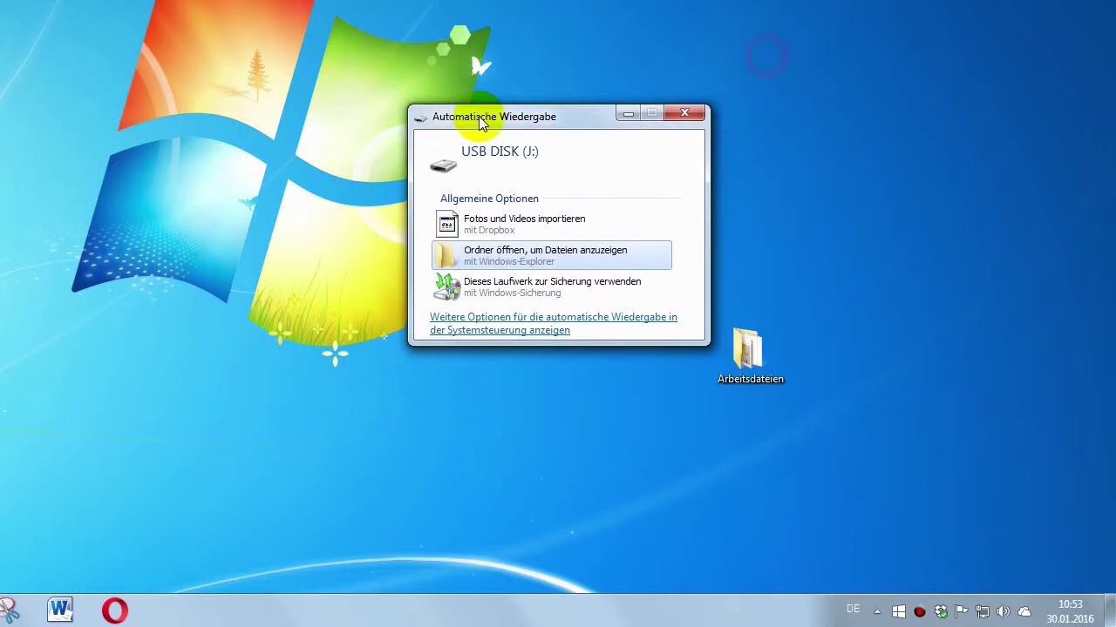
{"action": "left_click", "coordinate": [509, 259]}
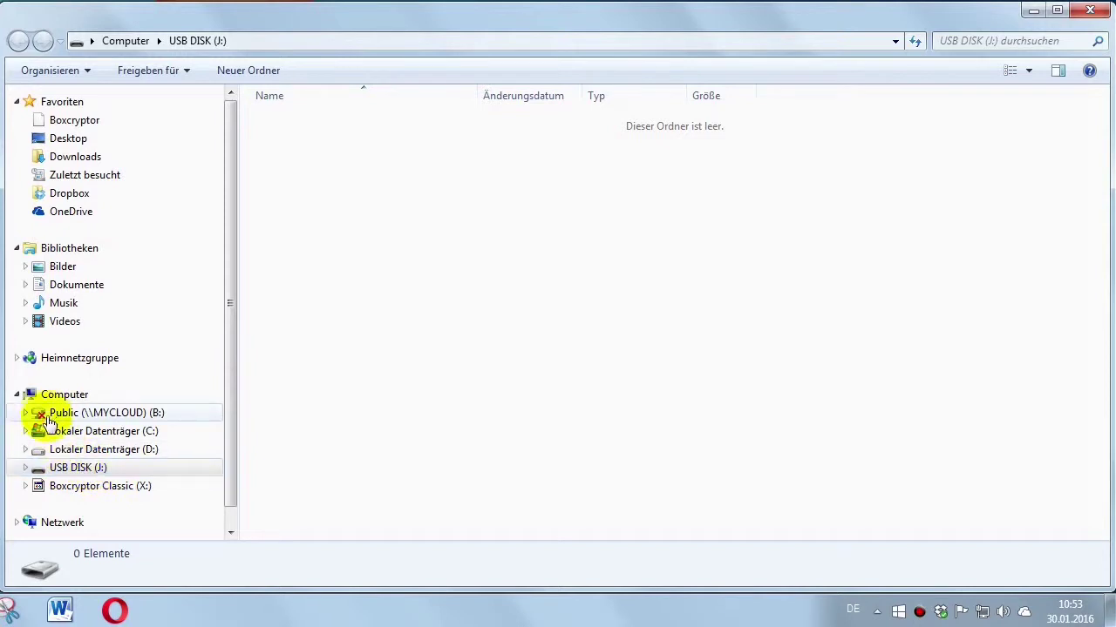
Step: Rename the USB drive J: with the owner's surname in its properties and apply the change
{"action": "left_click", "coordinate": [17, 394]}
{"action": "left_click", "coordinate": [17, 394]}
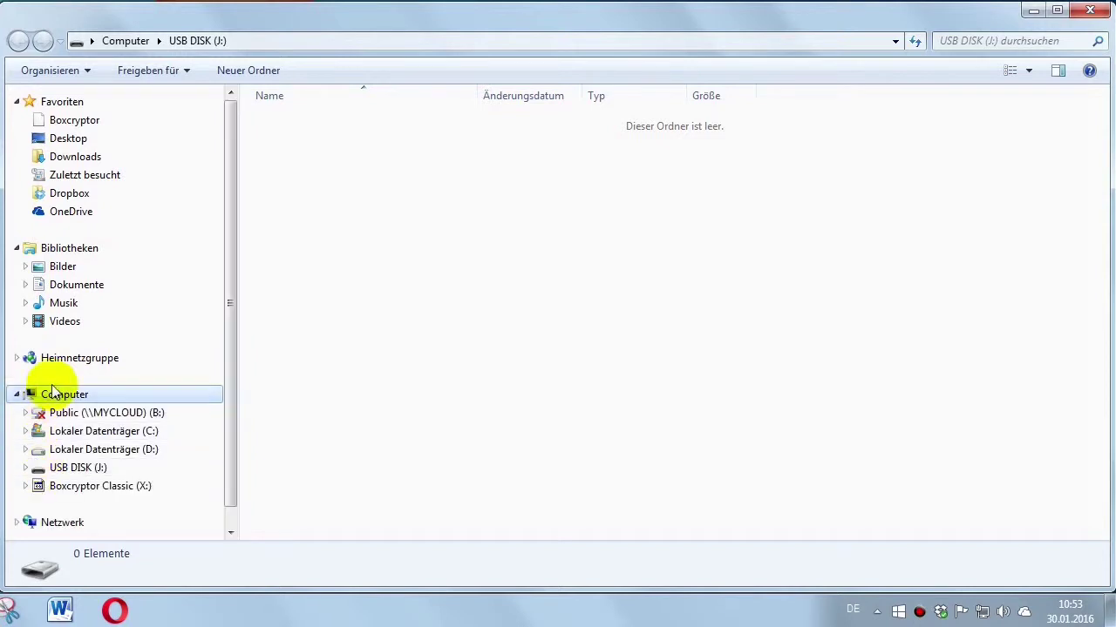
{"action": "right_click", "coordinate": [92, 471]}
{"action": "left_click", "coordinate": [132, 458]}
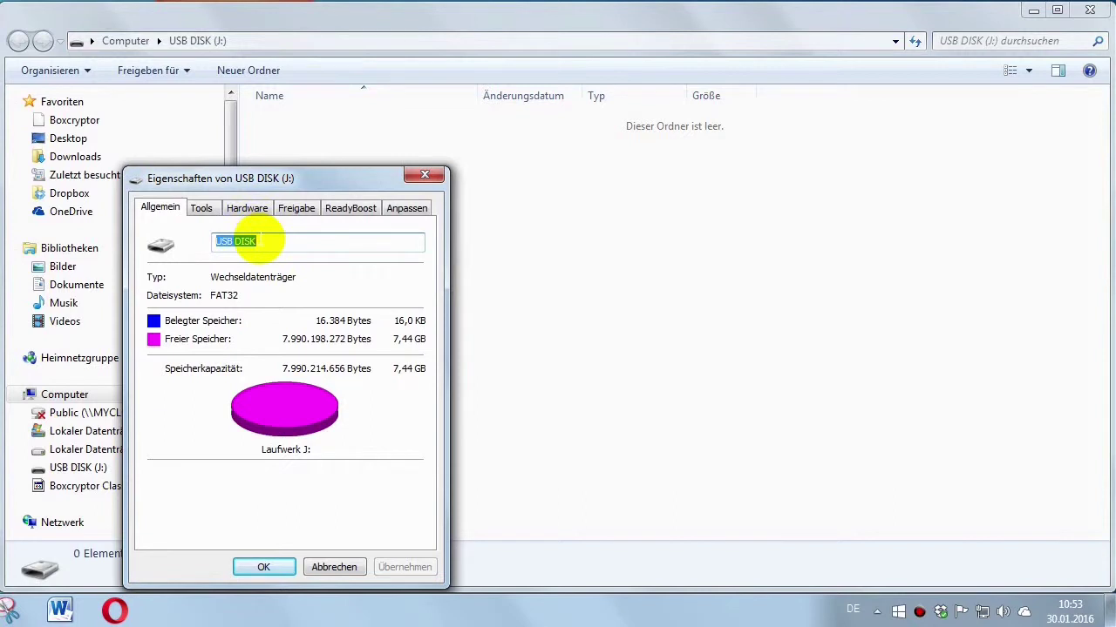
{"action": "type", "text": "Karmann"}
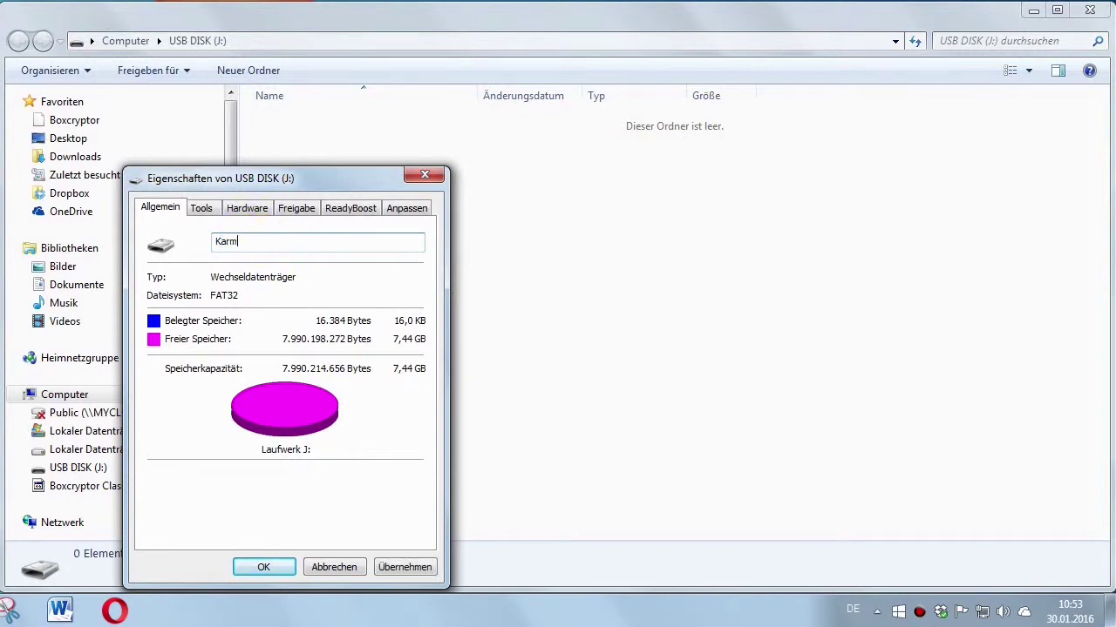
{"action": "left_click", "coordinate": [392, 567]}
{"action": "left_click", "coordinate": [282, 565]}
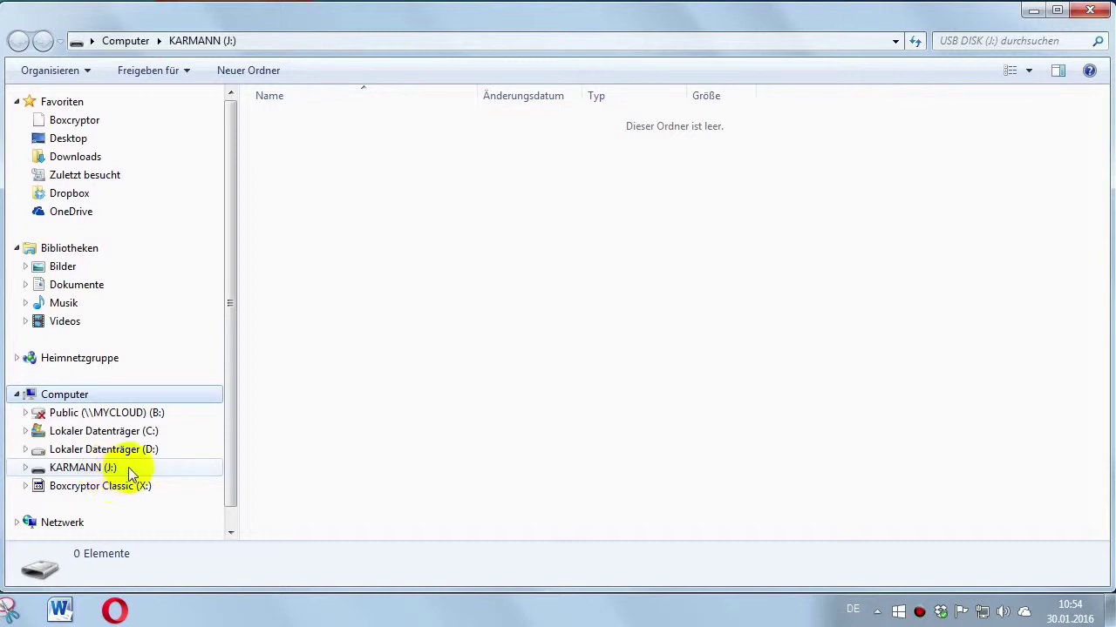
Step: Open the Arbeitsdateien folder on the desktop, examine the files it contains, and minimize its window
{"action": "left_click_drag", "start_coordinate": [680, 11], "coordinate": [687, 190]}
{"action": "left_click", "coordinate": [645, 80]}
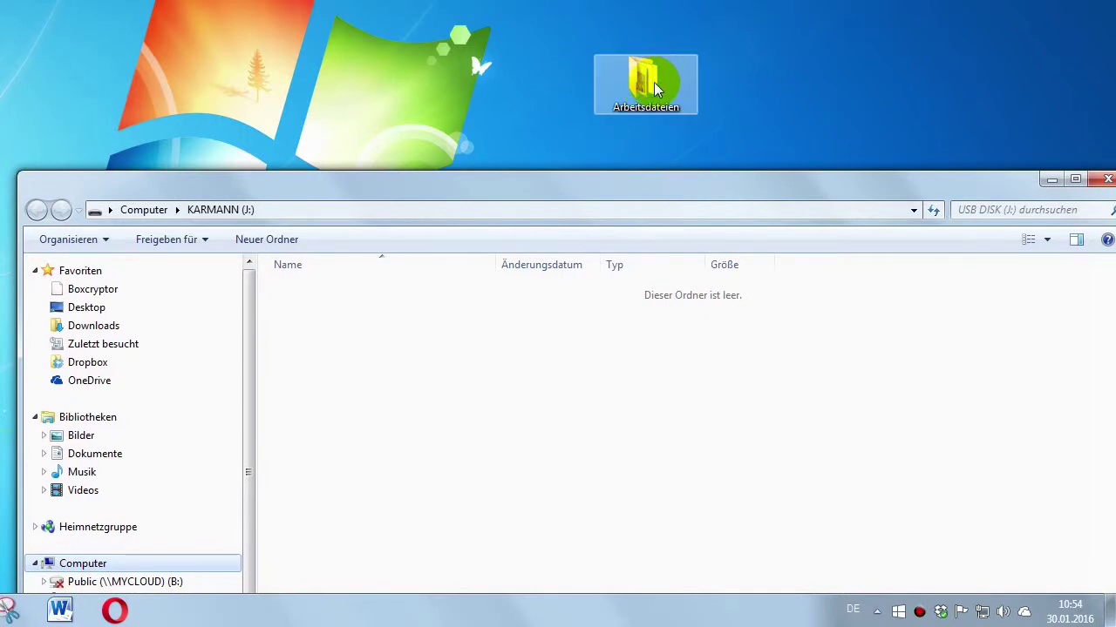
{"action": "left_click", "coordinate": [636, 91]}
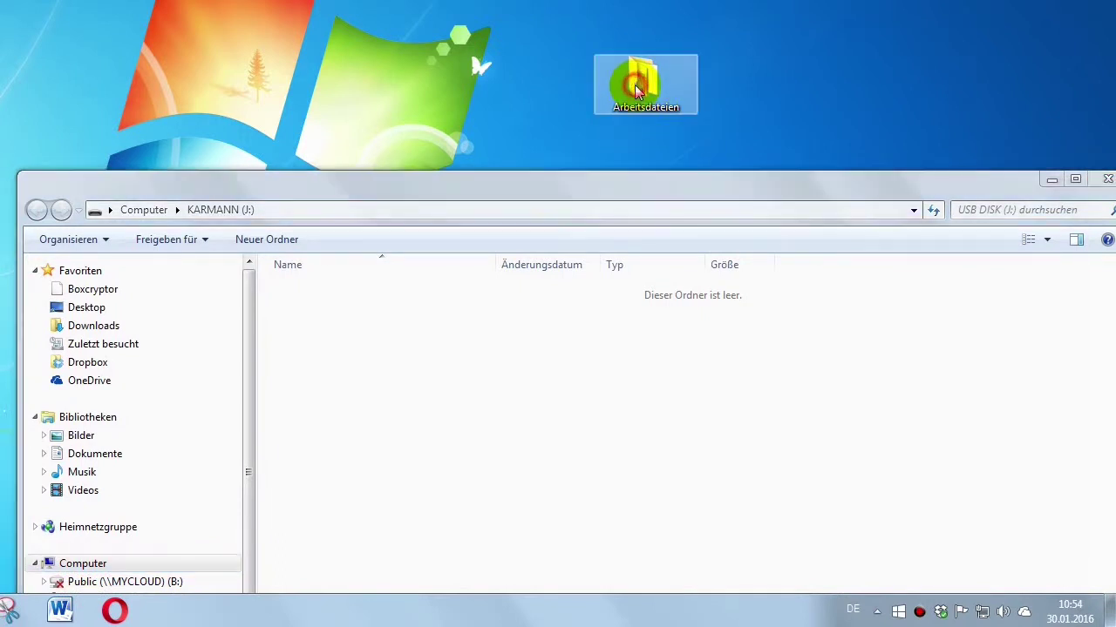
{"action": "double_click", "coordinate": [634, 87]}
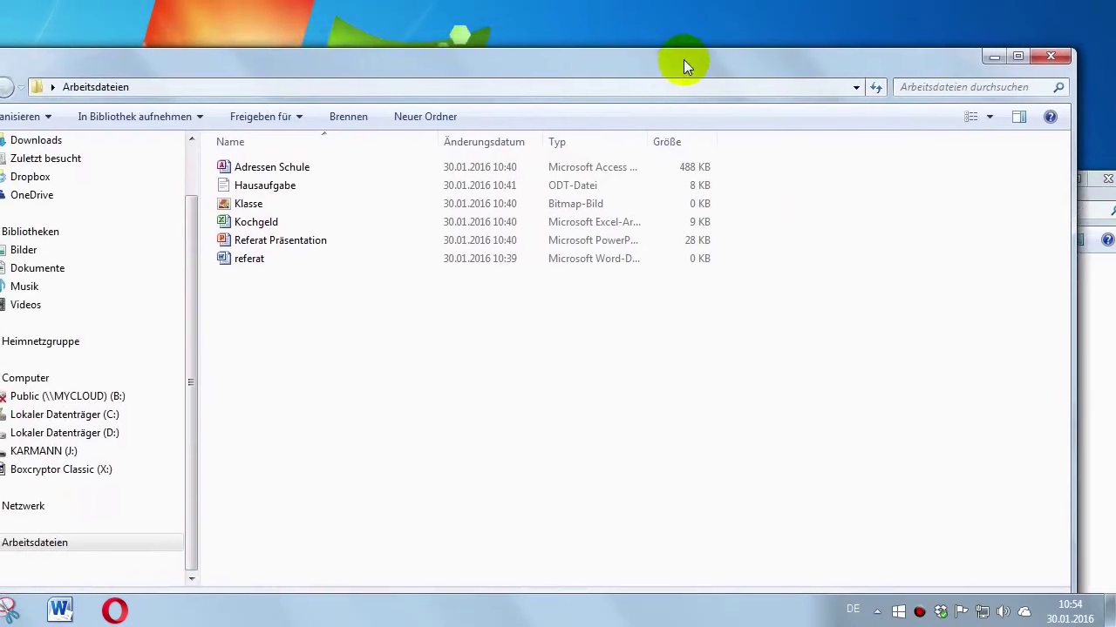
{"action": "left_click_drag", "start_coordinate": [683, 59], "coordinate": [714, 16]}
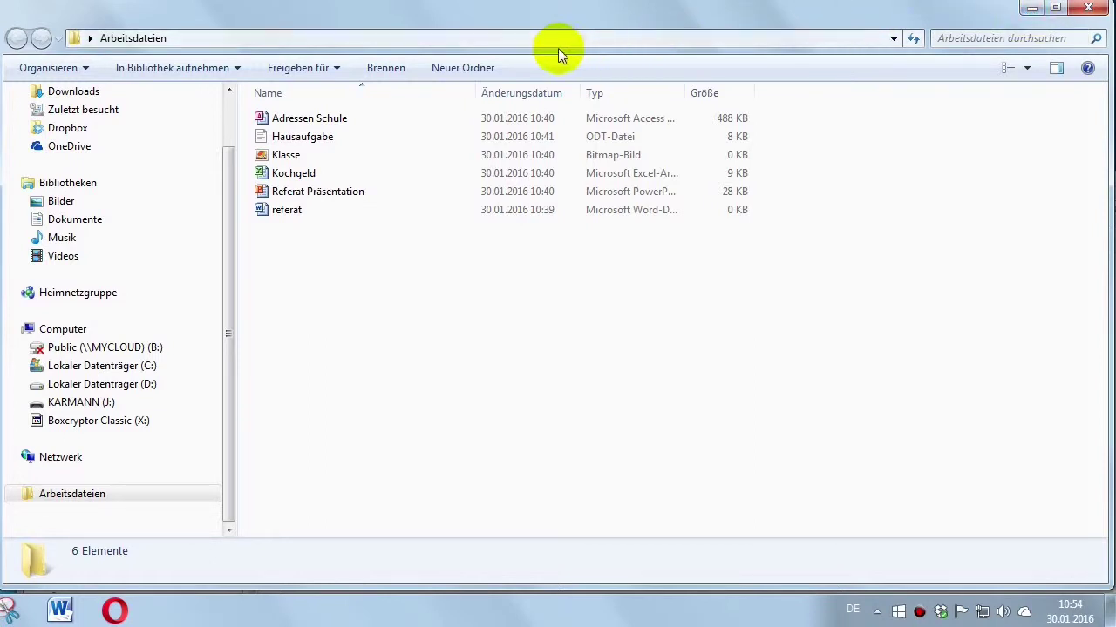
{"action": "left_click", "coordinate": [1028, 10]}
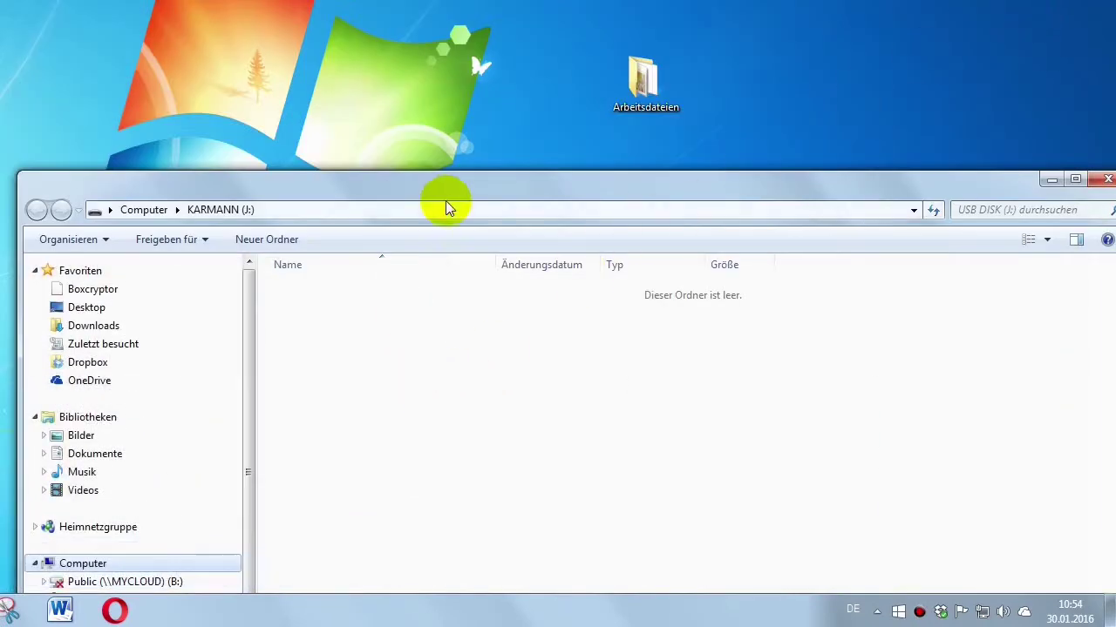
Step: Create a new folder named Privat in the root of the USB drive J:
{"action": "left_click_drag", "start_coordinate": [448, 188], "coordinate": [442, 4]}
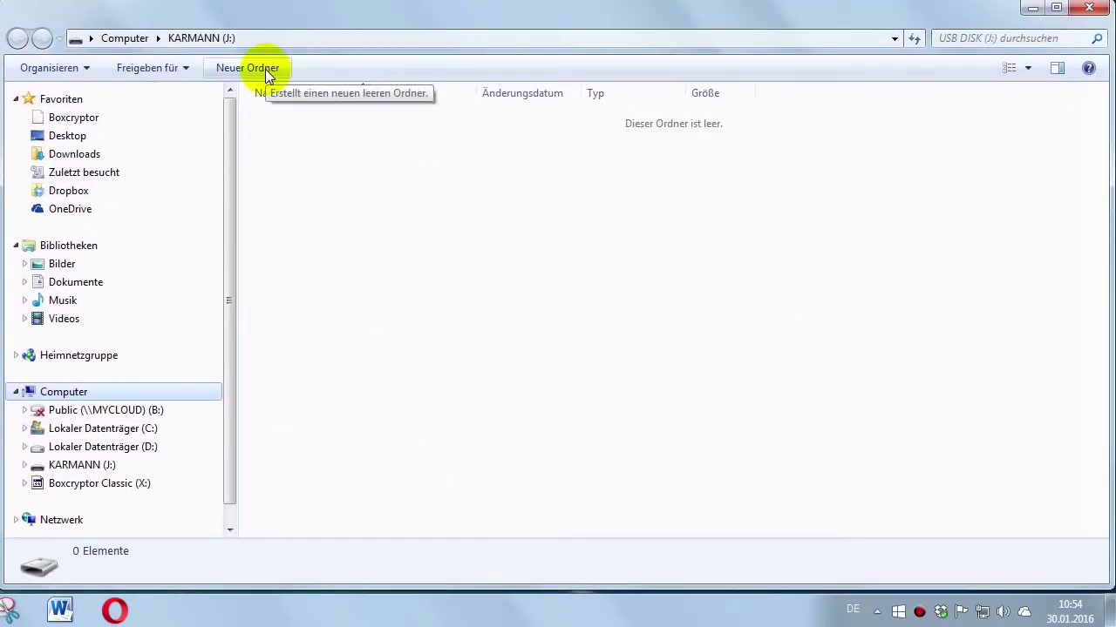
{"action": "right_click", "coordinate": [336, 233]}
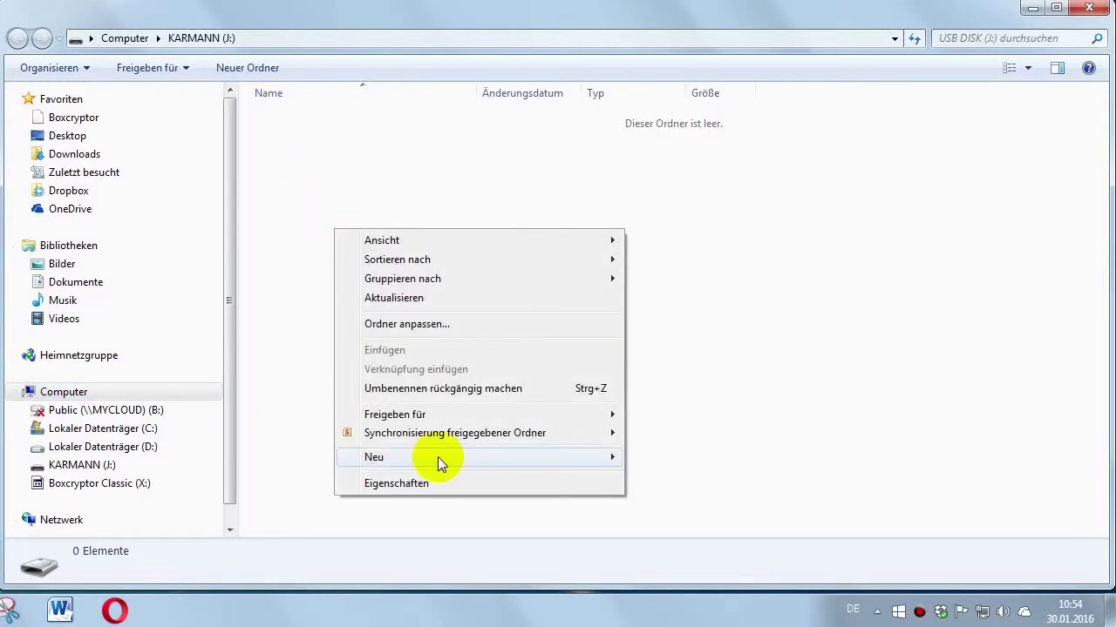
{"action": "mouse_move", "coordinate": [445, 457]}
{"action": "left_click", "coordinate": [655, 87]}
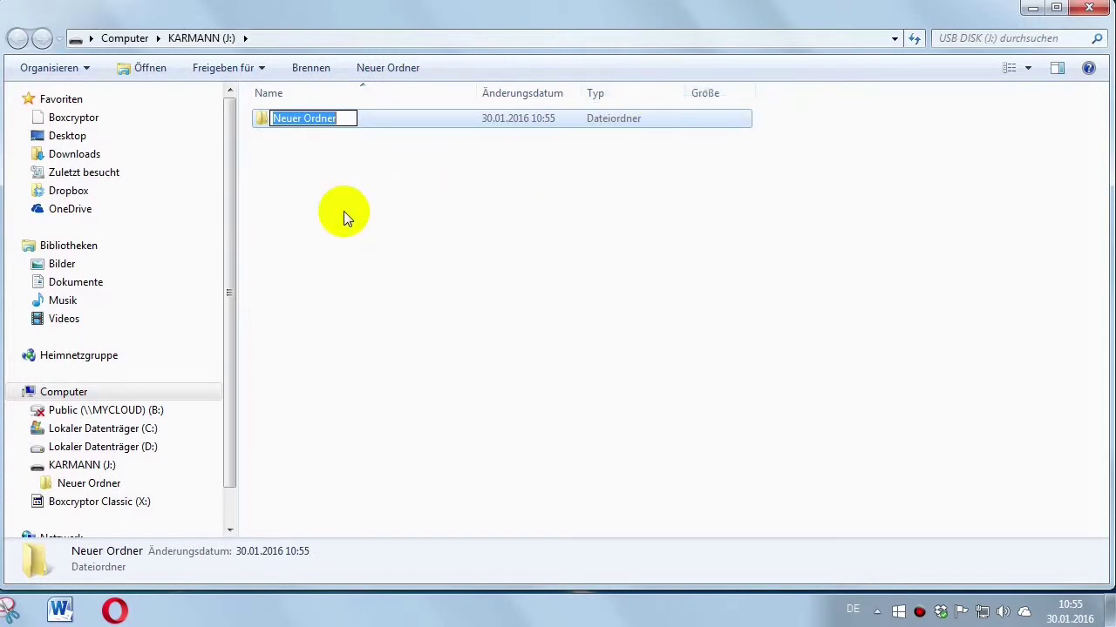
{"action": "type", "text": "Privat"}
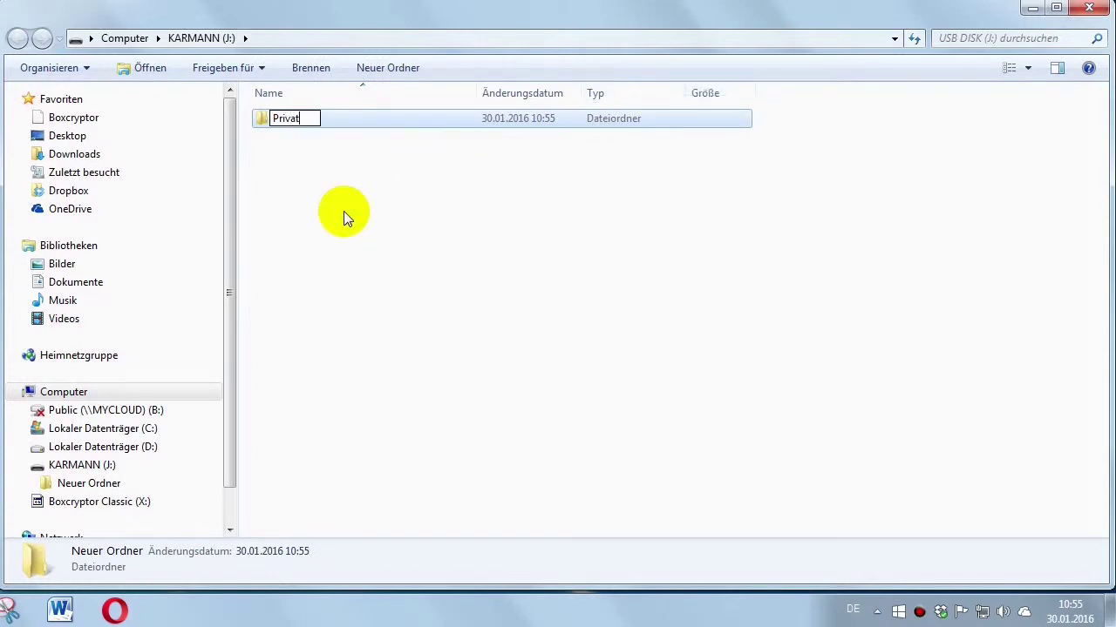
{"action": "key", "text": "Return"}
Step: Create a second folder named Schule alongside the Privat folder on the USB drive
{"action": "left_click", "coordinate": [375, 67]}
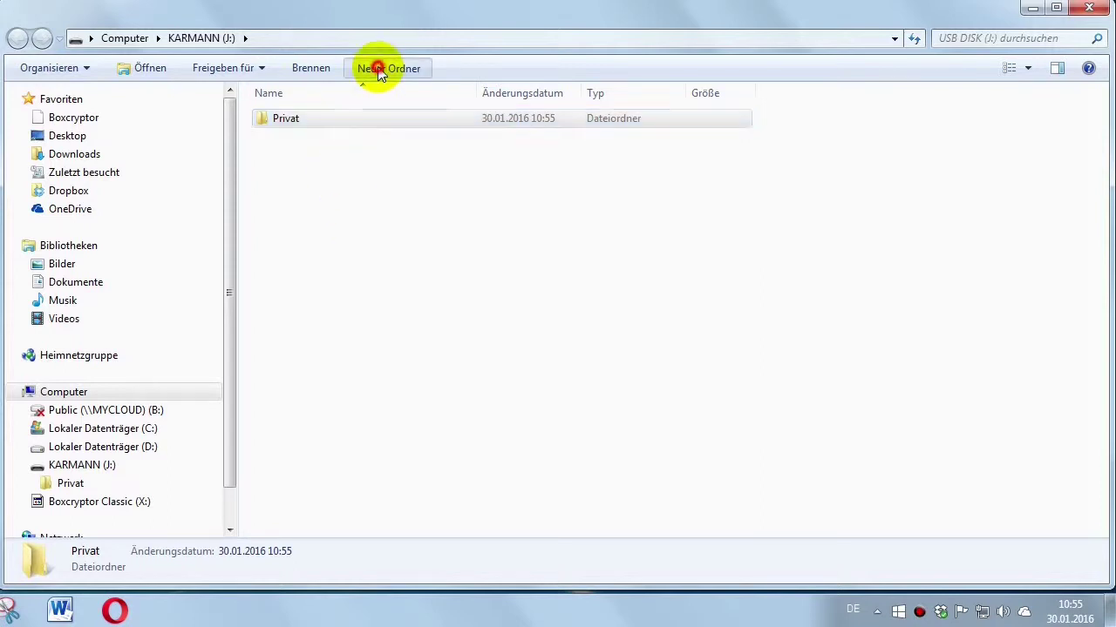
{"action": "type", "text": "Schule"}
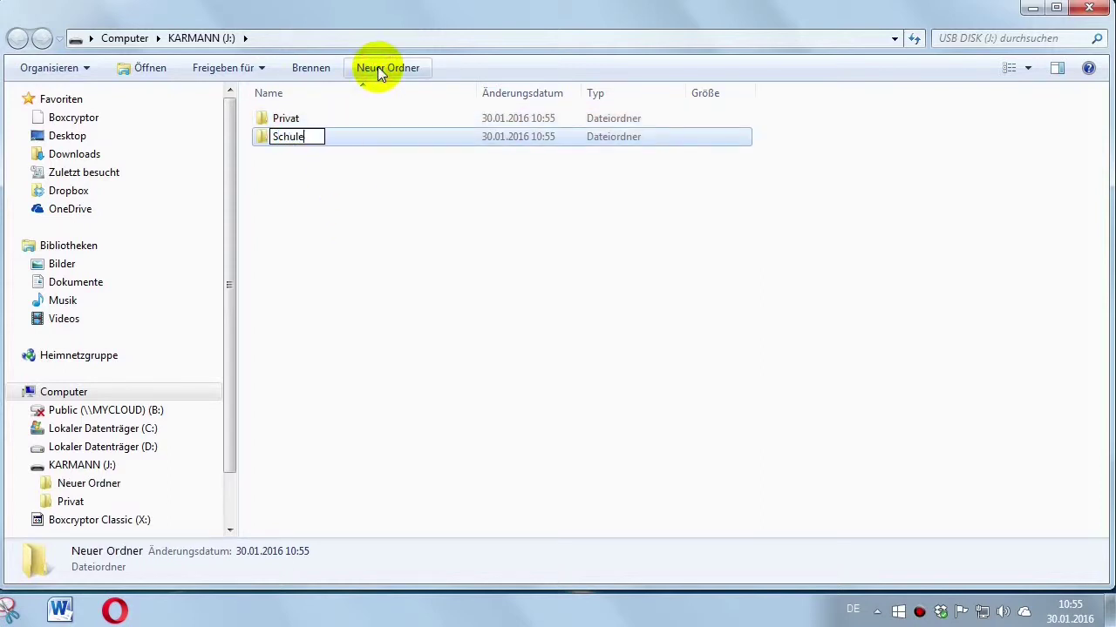
{"action": "key", "text": "Return"}
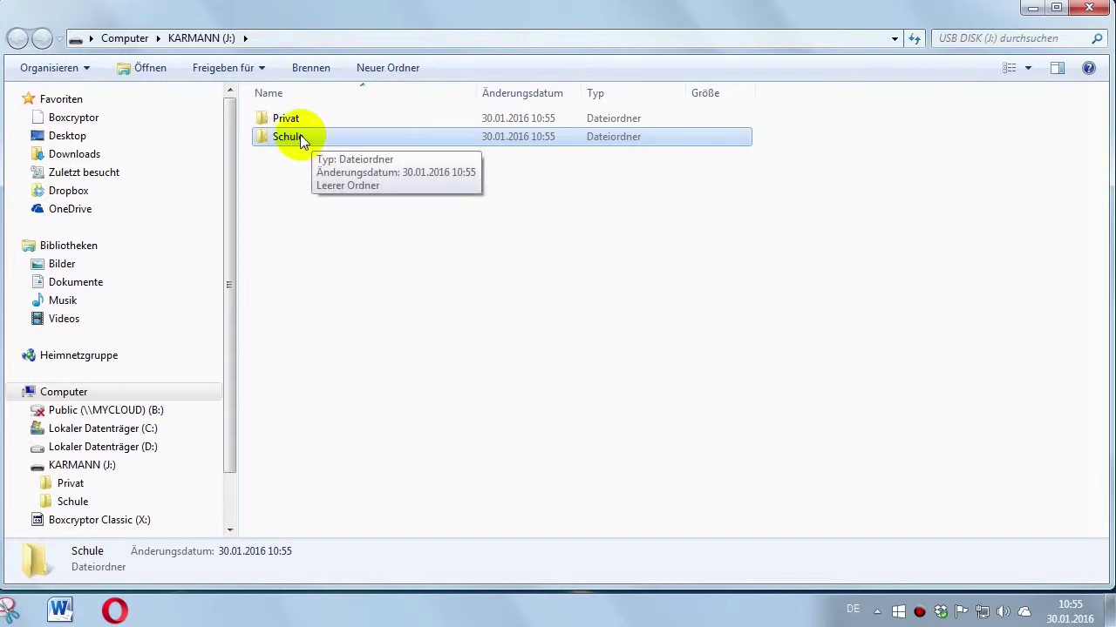
Step: Create a subfolder named Hausaufgabe inside the Schule folder on the USB drive
{"action": "left_click_drag", "start_coordinate": [229, 207], "coordinate": [229, 350]}
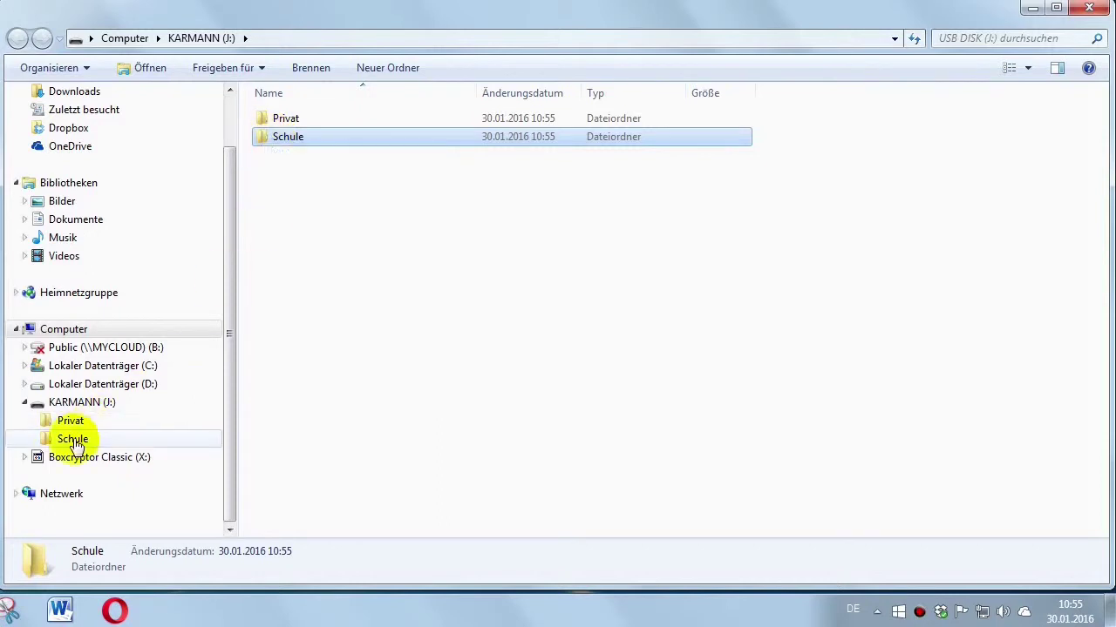
{"action": "left_click", "coordinate": [48, 444]}
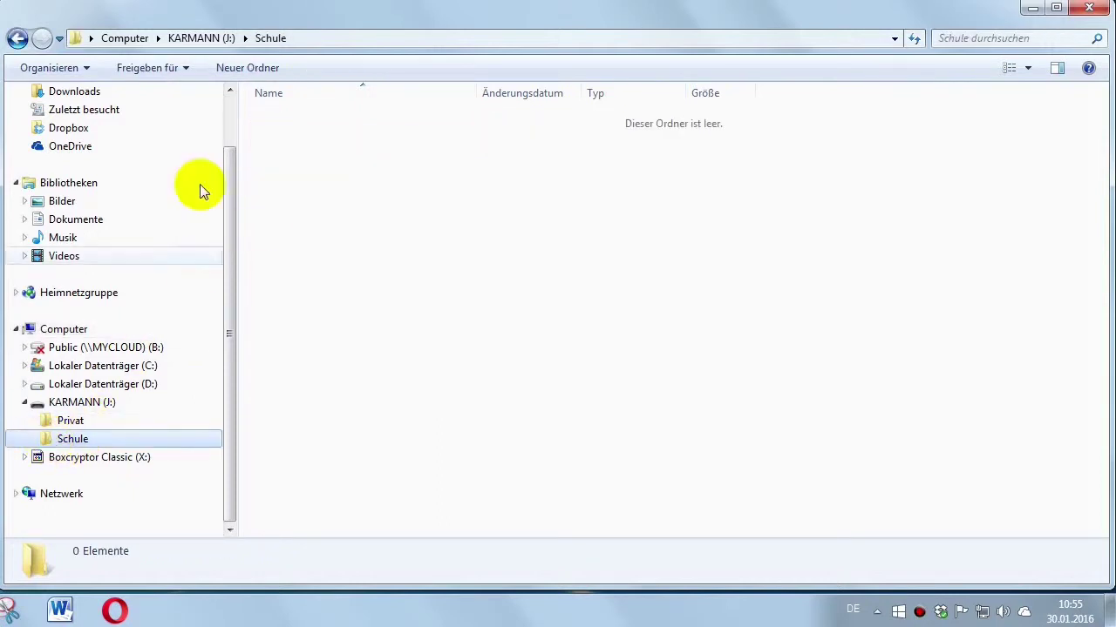
{"action": "left_click", "coordinate": [225, 37]}
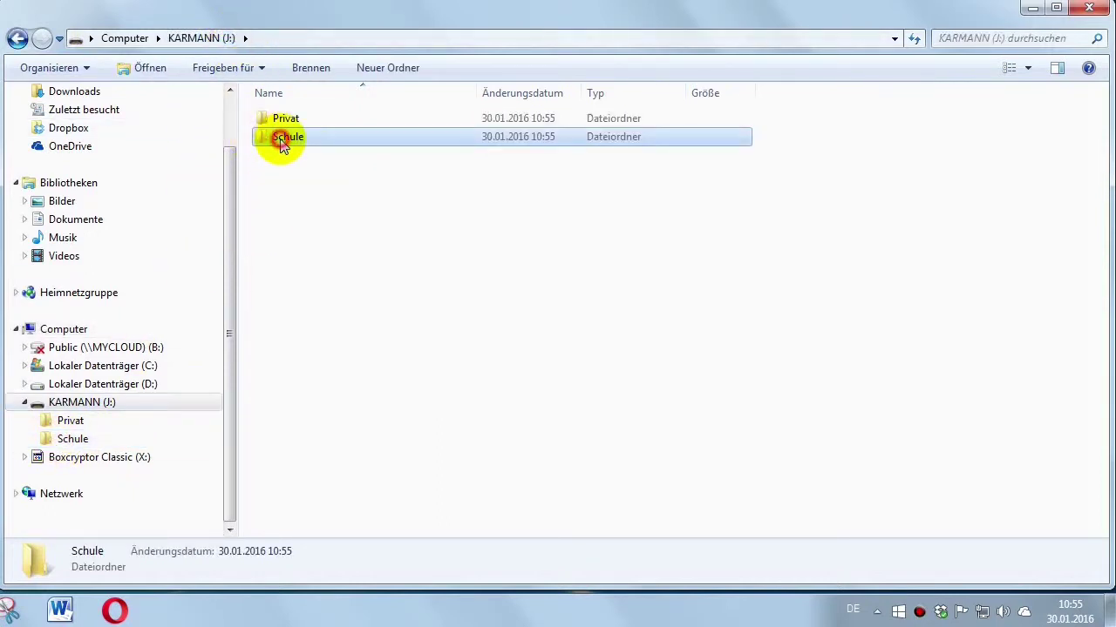
{"action": "double_click", "coordinate": [278, 137]}
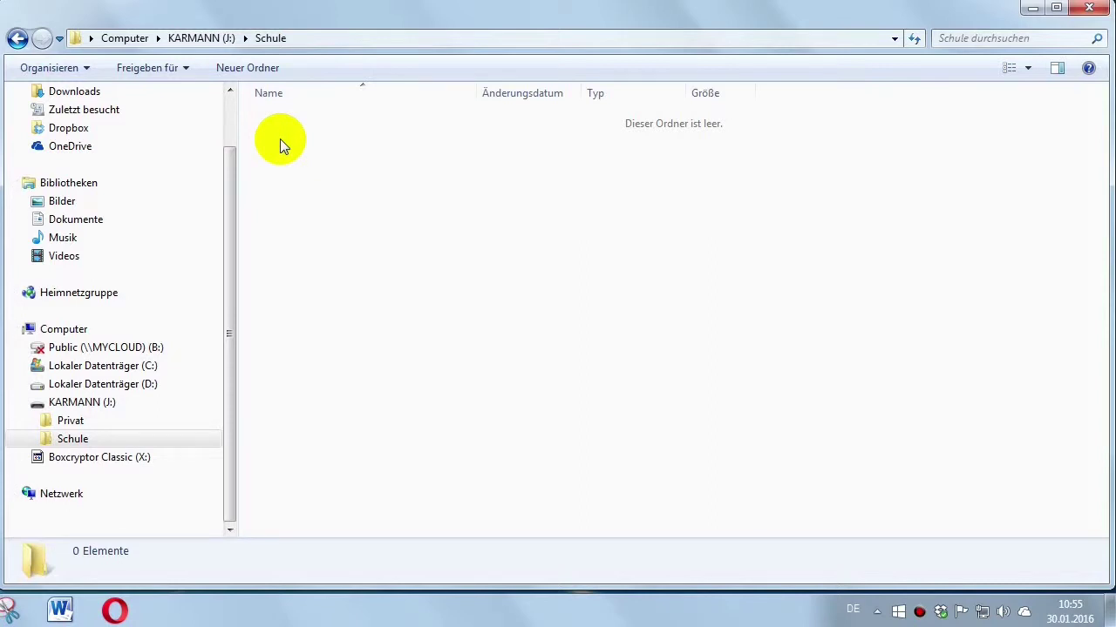
{"action": "left_click", "coordinate": [248, 67]}
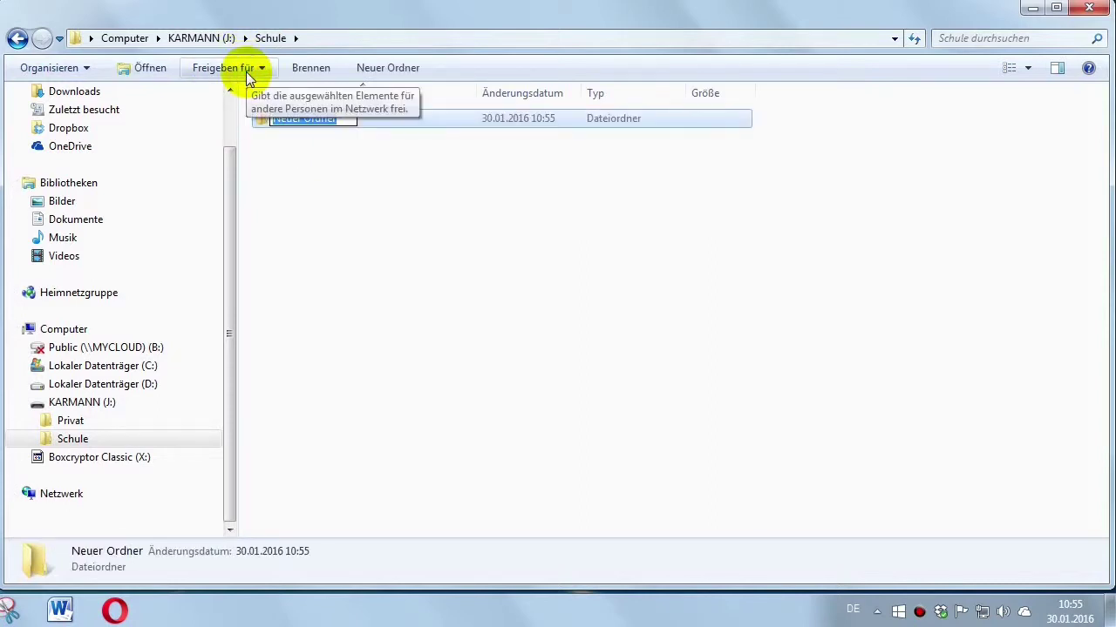
{"action": "type", "text": "Hausau"}
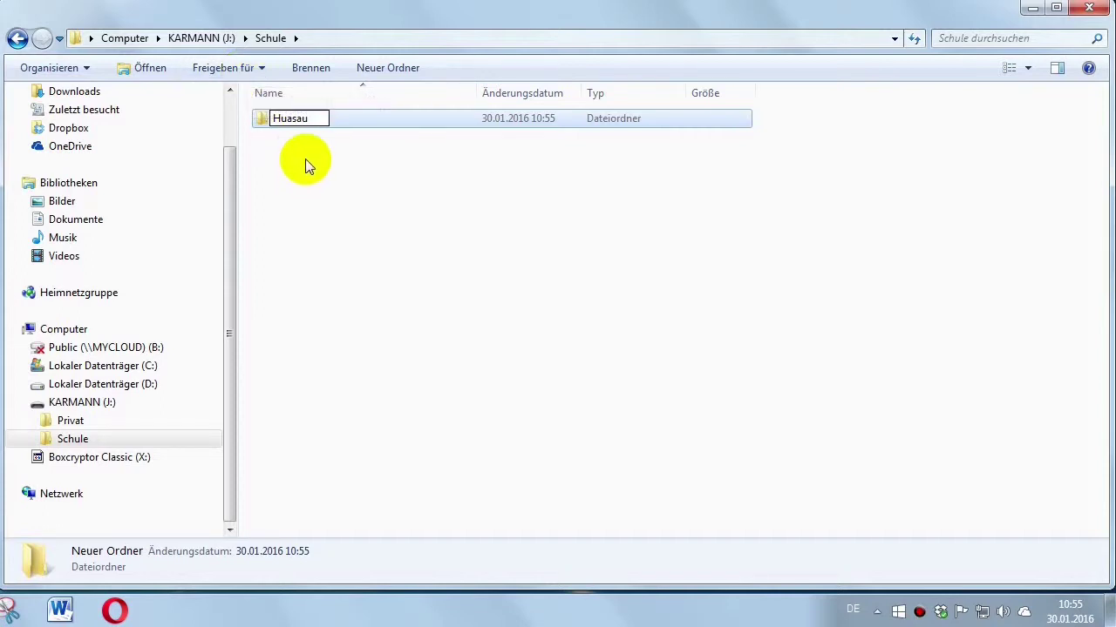
{"action": "key", "text": "BackSpace"}
{"action": "key", "text": "BackSpace"}
{"action": "key", "text": "BackSpace"}
{"action": "key", "text": "BackSpace"}
{"action": "key", "text": "BackSpace"}
{"action": "type", "text": "ausaufgabe"}
{"action": "key", "text": "Return"}
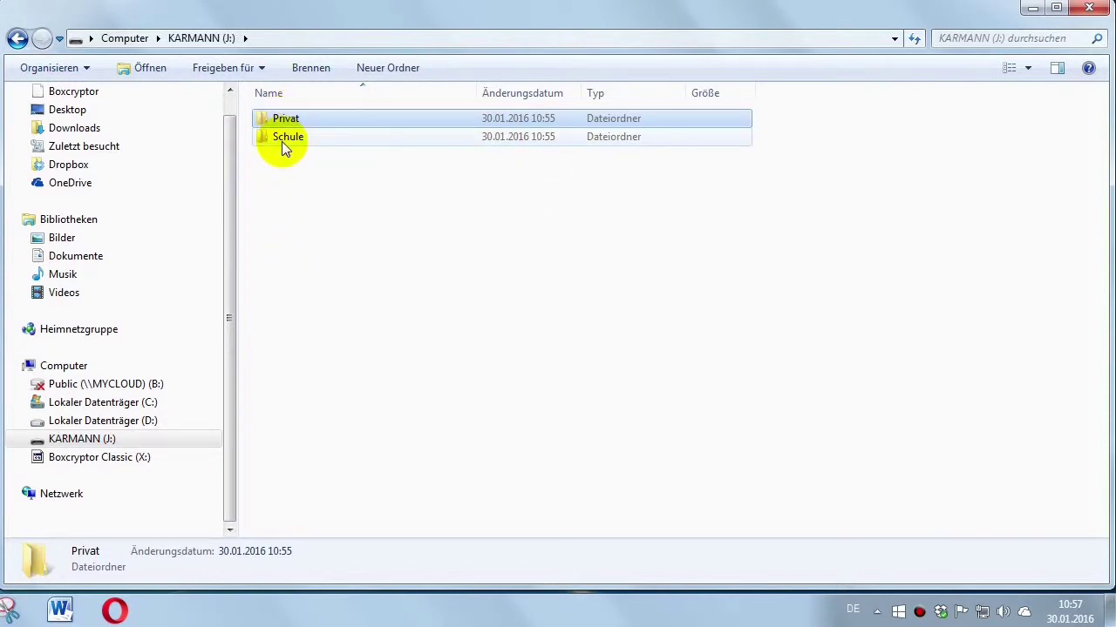
Step: Open the Privat folder and expand Privat and Wirtschaft in the folder tree to examine their subfolders
{"action": "mouse_move", "coordinate": [279, 124]}
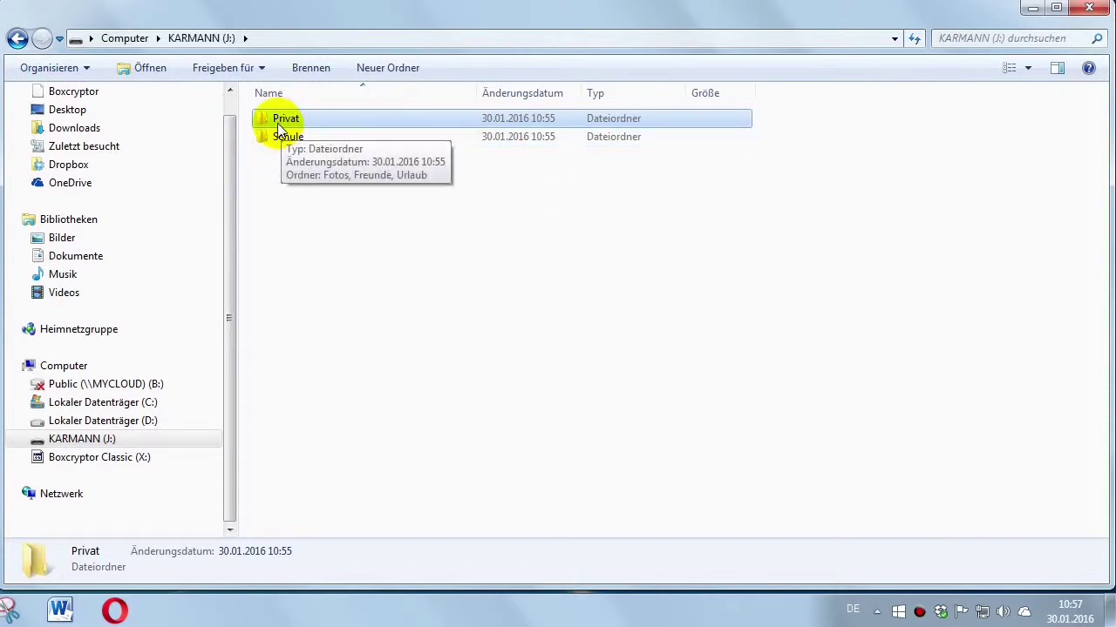
{"action": "double_click", "coordinate": [279, 122]}
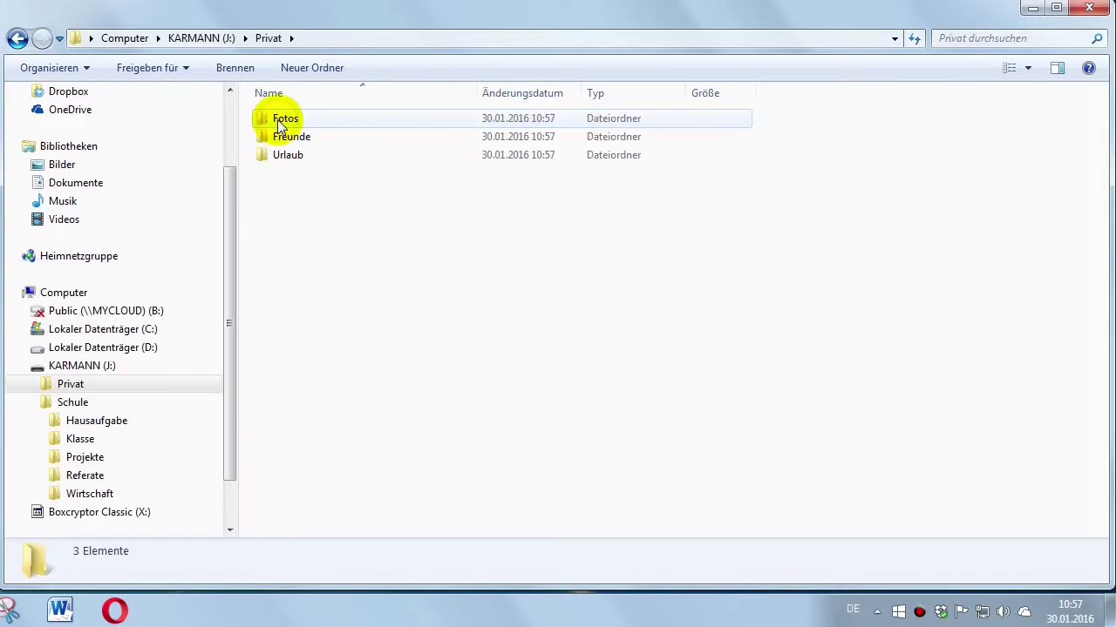
{"action": "left_click", "coordinate": [33, 384]}
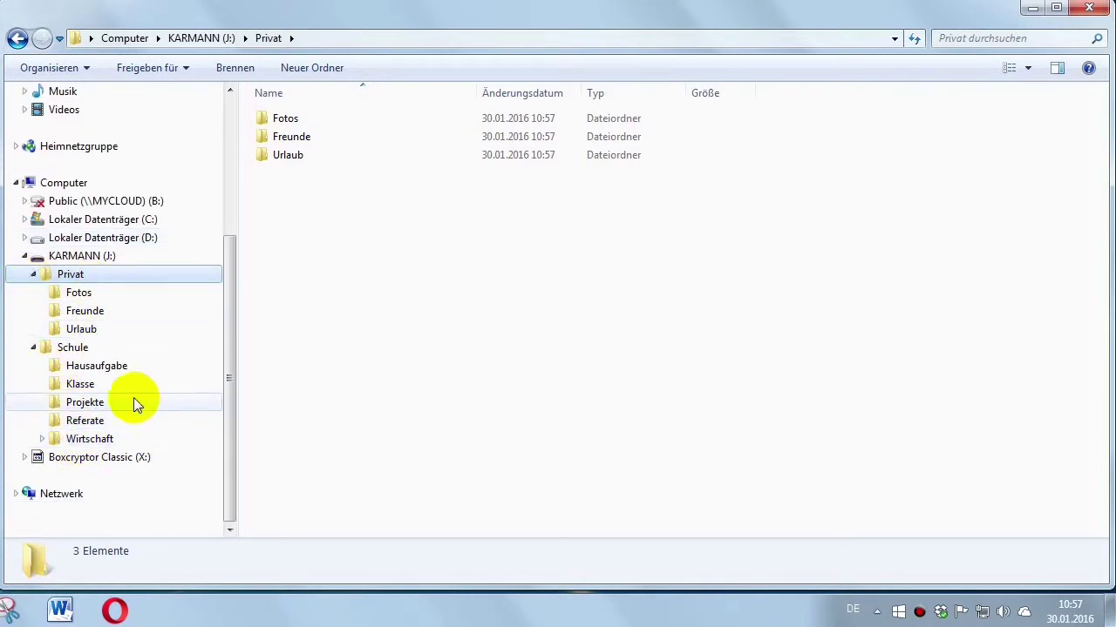
{"action": "left_click", "coordinate": [42, 439]}
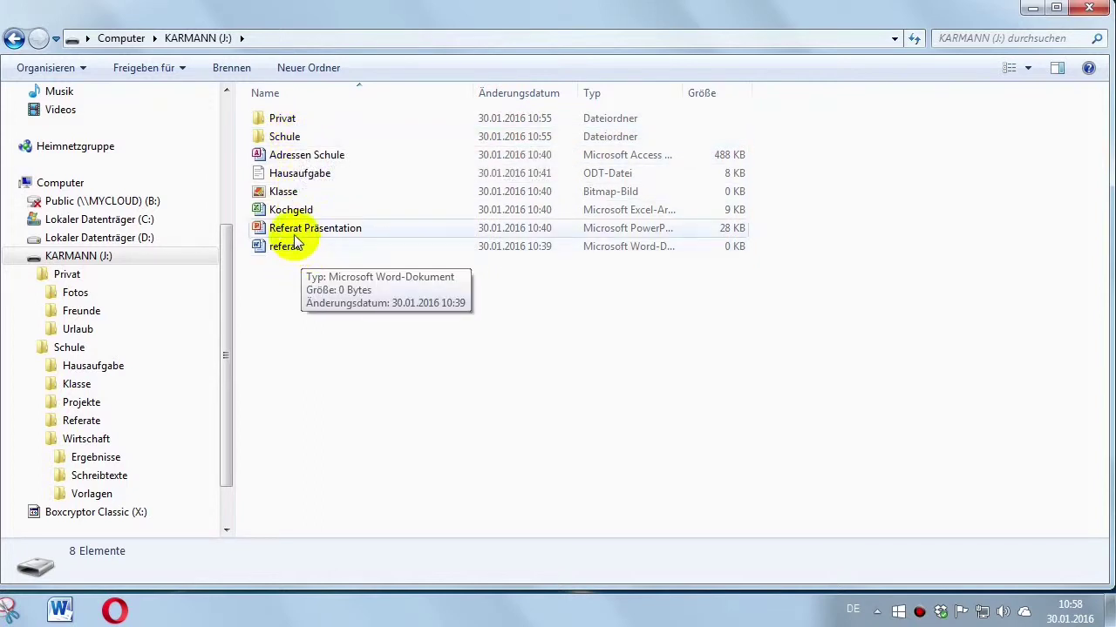
Step: Move the Hausaufgabe file from the drive's root into Schule's Hausaufgabe subfolder and the Klasse image into its Klasse subfolder
{"action": "left_click", "coordinate": [290, 180]}
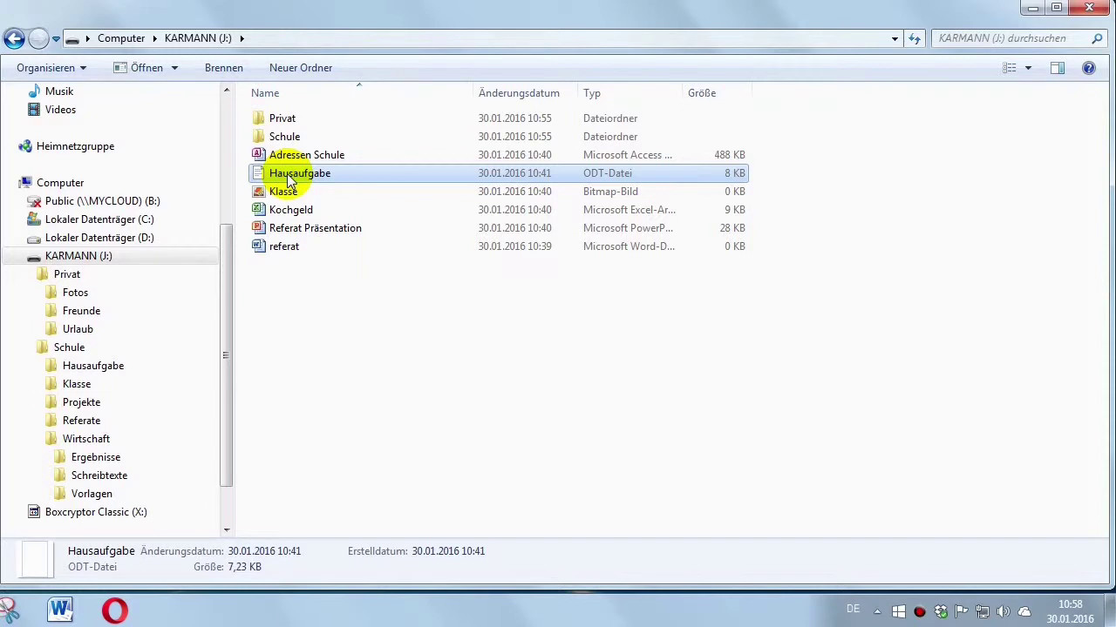
{"action": "left_click_drag", "start_coordinate": [290, 179], "coordinate": [125, 364]}
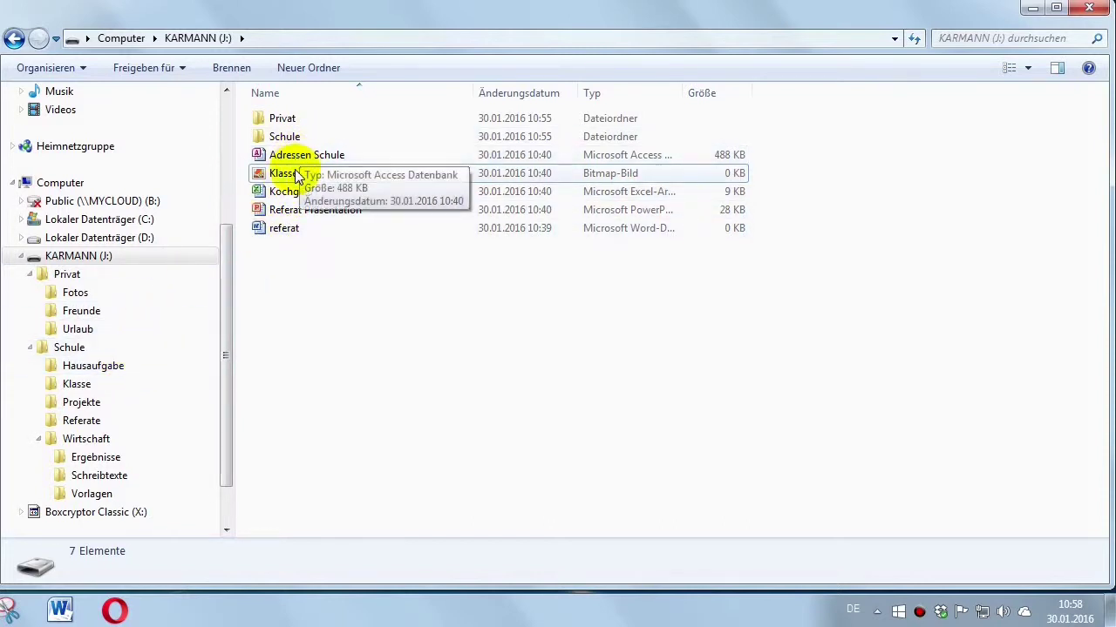
{"action": "left_click_drag", "start_coordinate": [296, 174], "coordinate": [99, 382]}
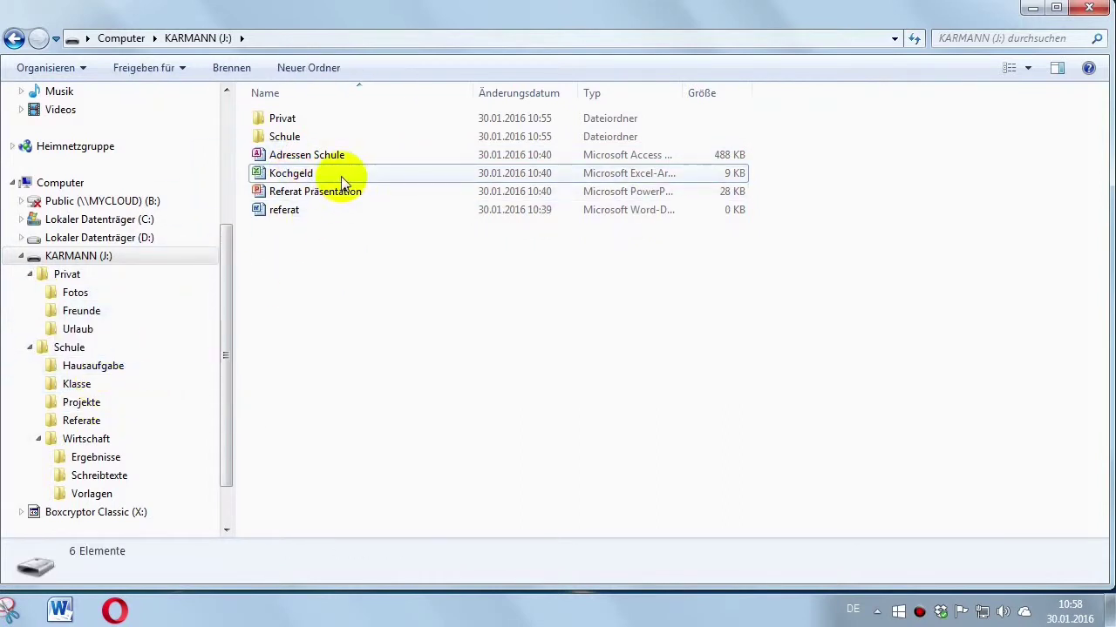
Step: Sort the drive's remaining root files into Schule's subfolders: Kochgeld into Hausaufgabe, Adressen Schule into Klasse, Referat Präsentation and referat into Referate
{"action": "left_click_drag", "start_coordinate": [288, 173], "coordinate": [132, 367]}
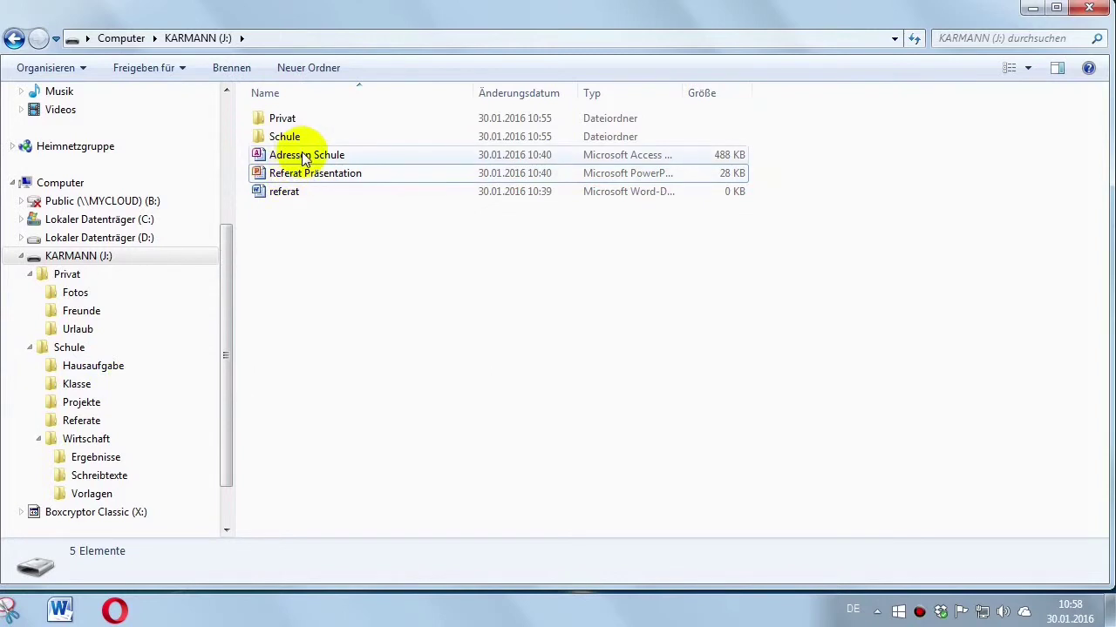
{"action": "left_click_drag", "start_coordinate": [302, 157], "coordinate": [82, 385]}
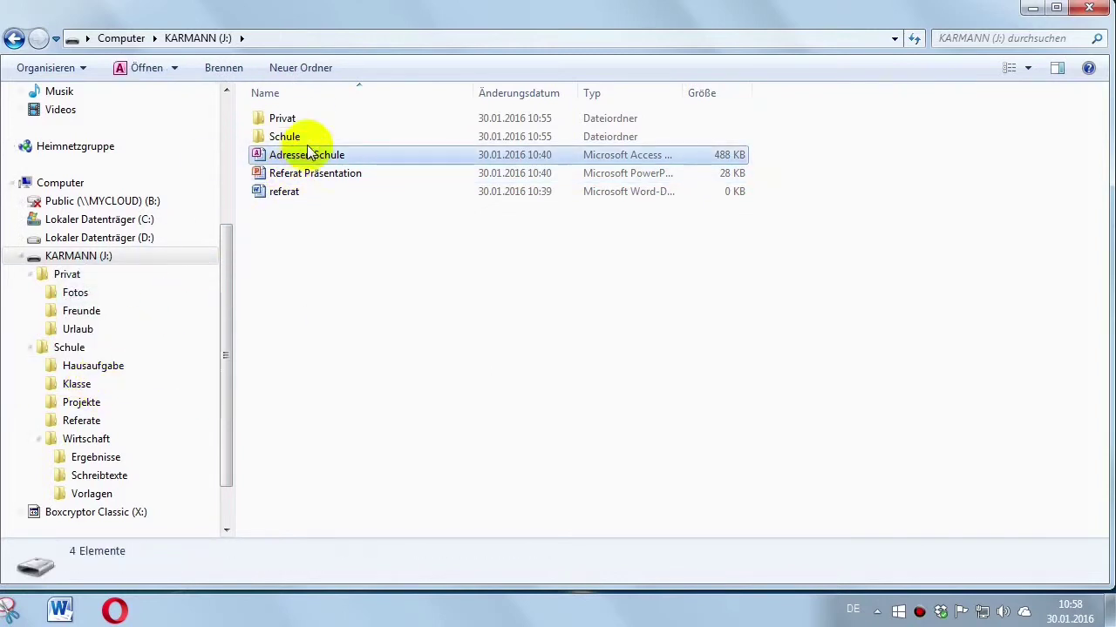
{"action": "left_click_drag", "start_coordinate": [319, 157], "coordinate": [116, 420]}
{"action": "left_click_drag", "start_coordinate": [282, 157], "coordinate": [111, 420]}
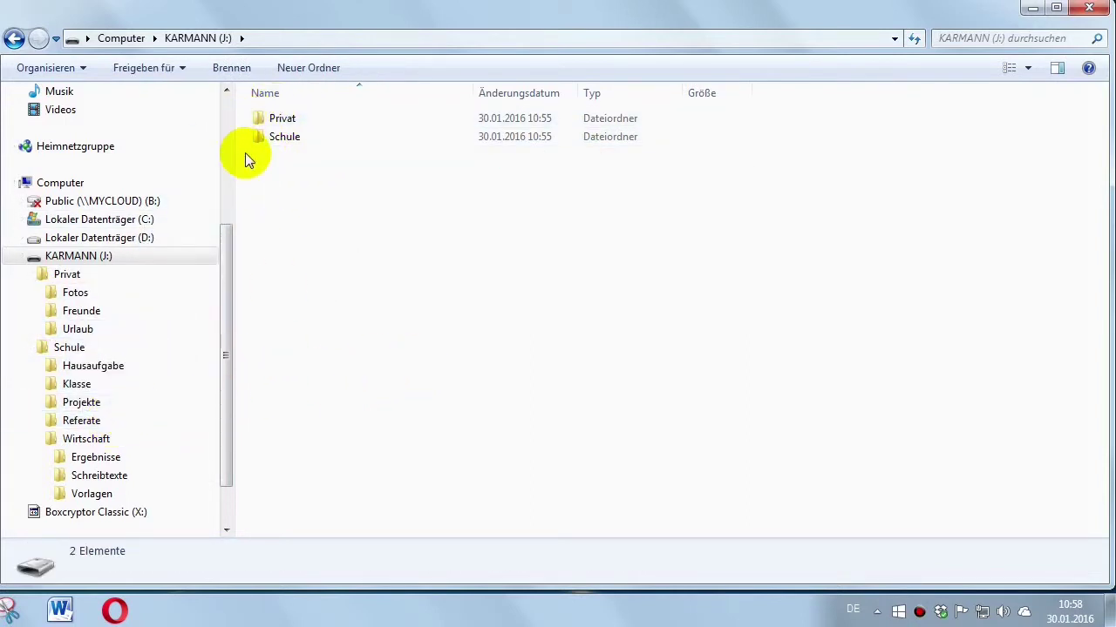
Step: Collapse Privat and Schule in the folder tree, and open Schule and its Wirtschaft subfolder from the drive's root to review the structure
{"action": "left_click", "coordinate": [29, 275]}
{"action": "left_click", "coordinate": [30, 293]}
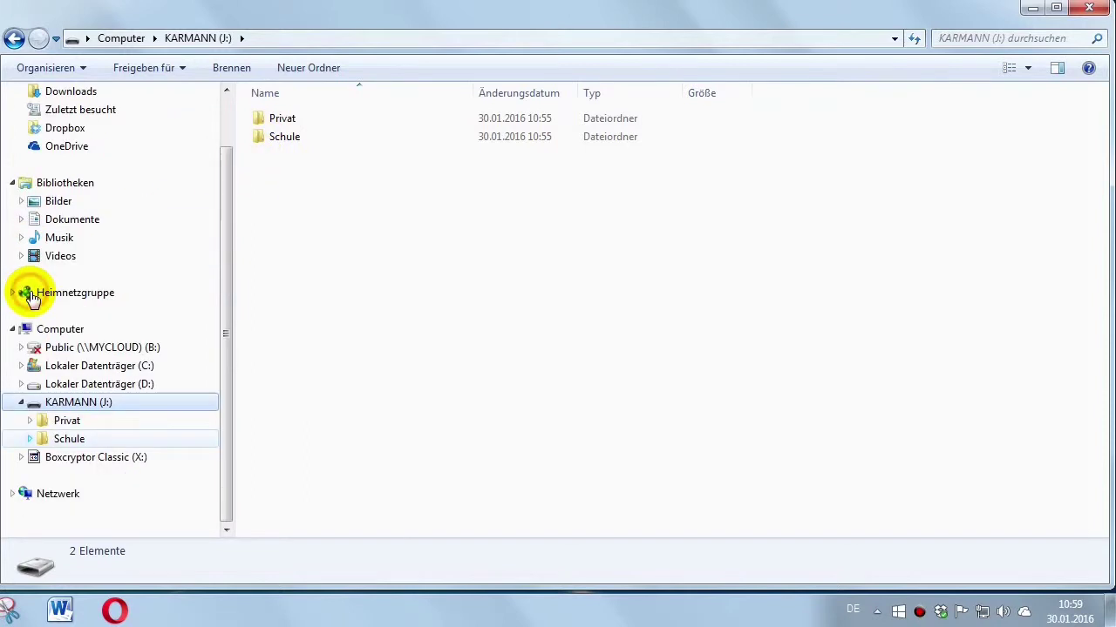
{"action": "left_click", "coordinate": [75, 402]}
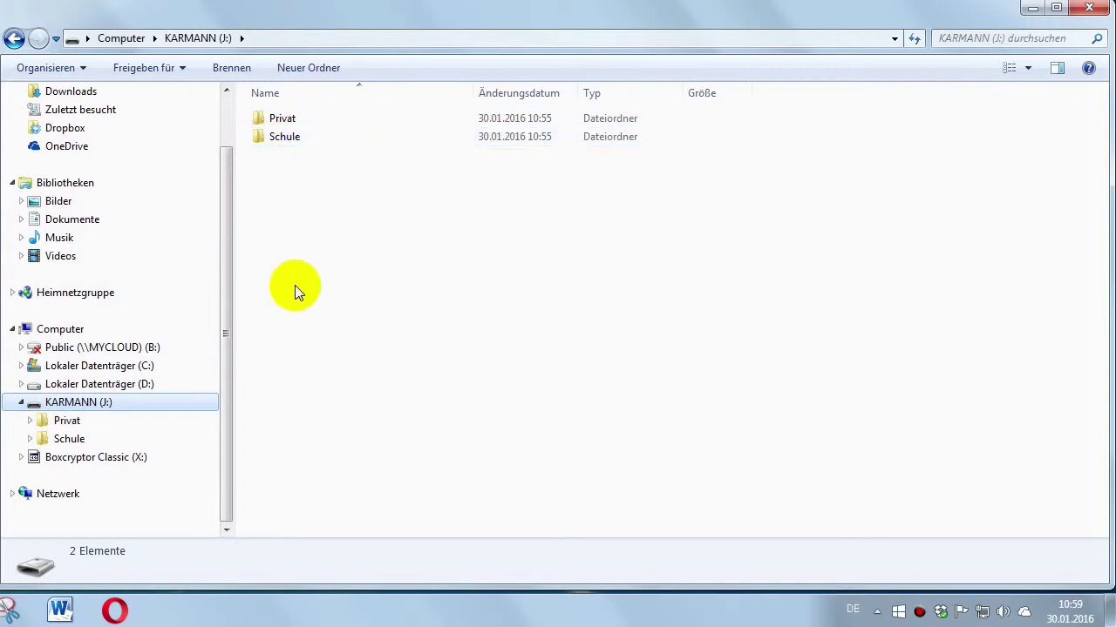
{"action": "double_click", "coordinate": [276, 136]}
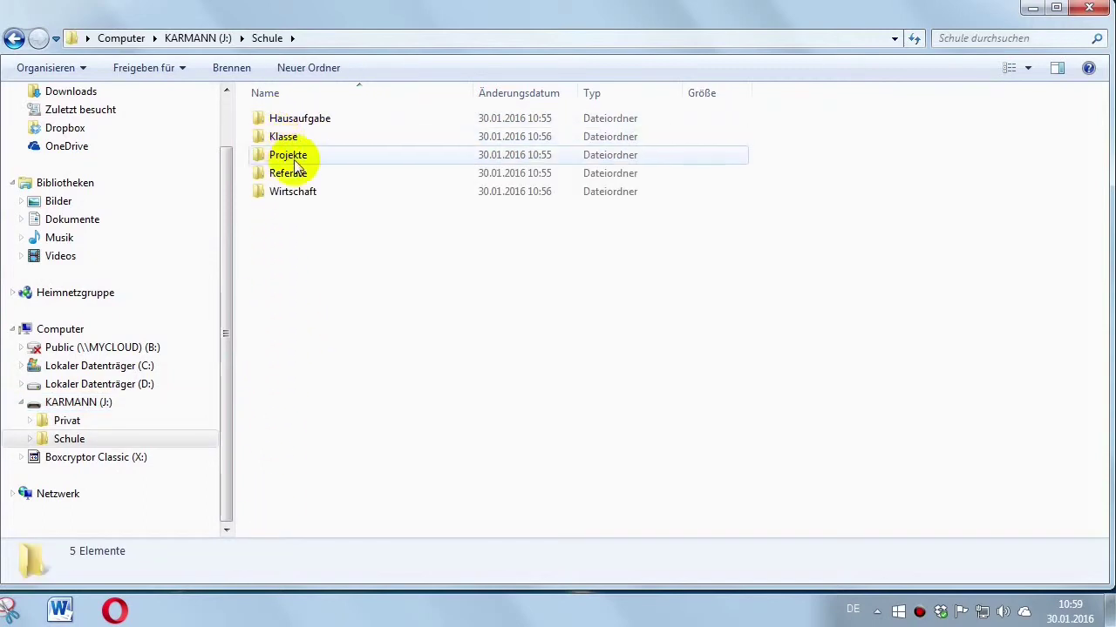
{"action": "double_click", "coordinate": [300, 194]}
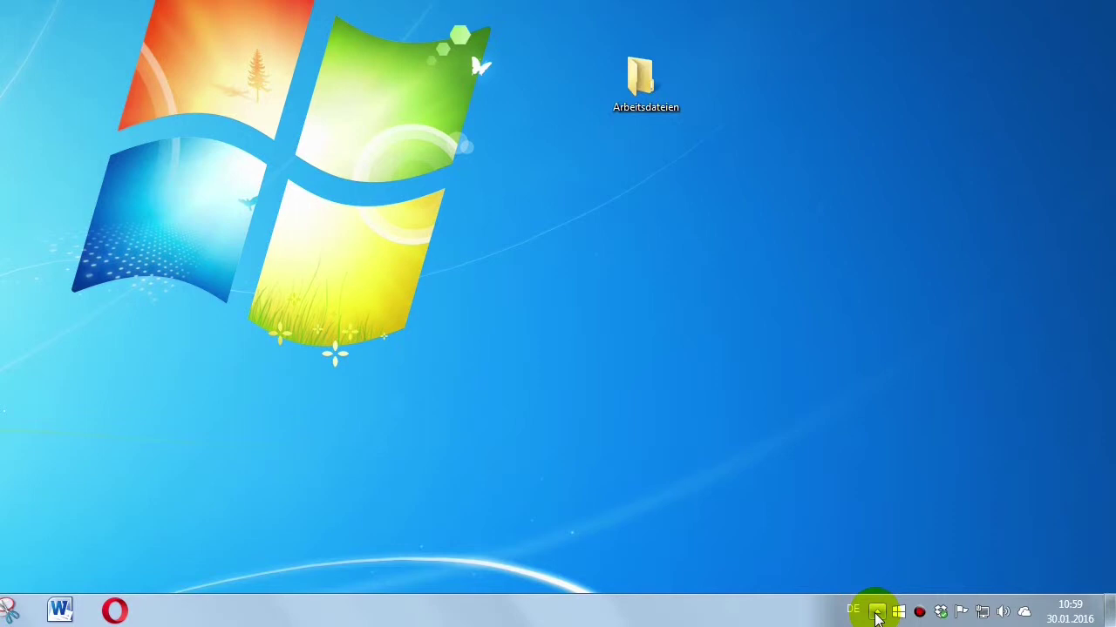
Step: Safely eject the USB DISK 2.0 device from the computer
{"action": "left_click", "coordinate": [876, 614]}
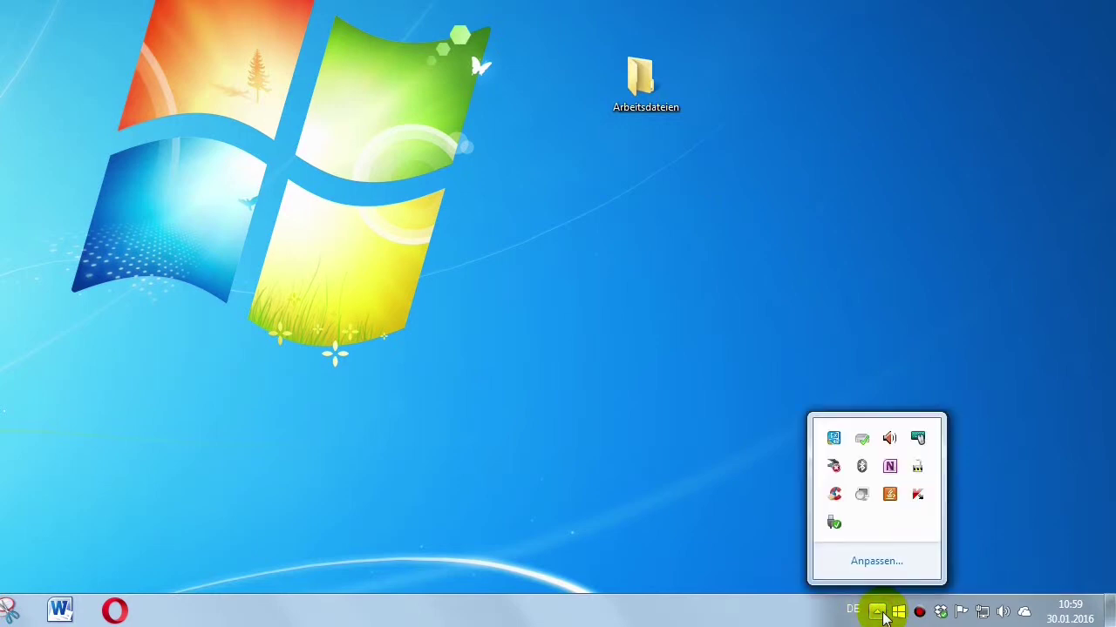
{"action": "left_click", "coordinate": [834, 524]}
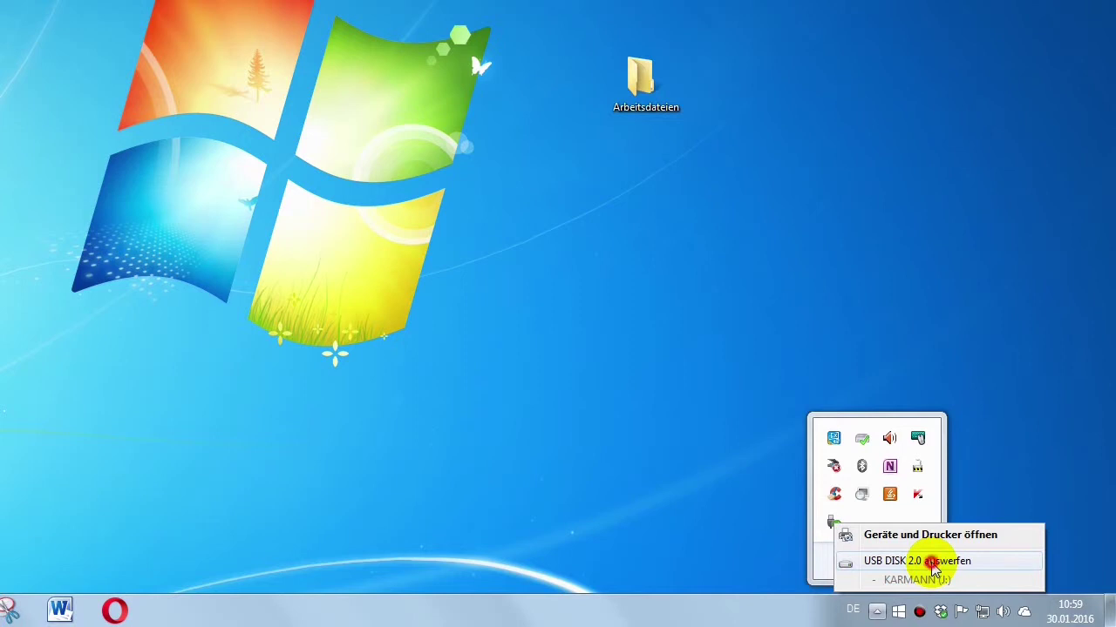
{"action": "left_click", "coordinate": [933, 565]}
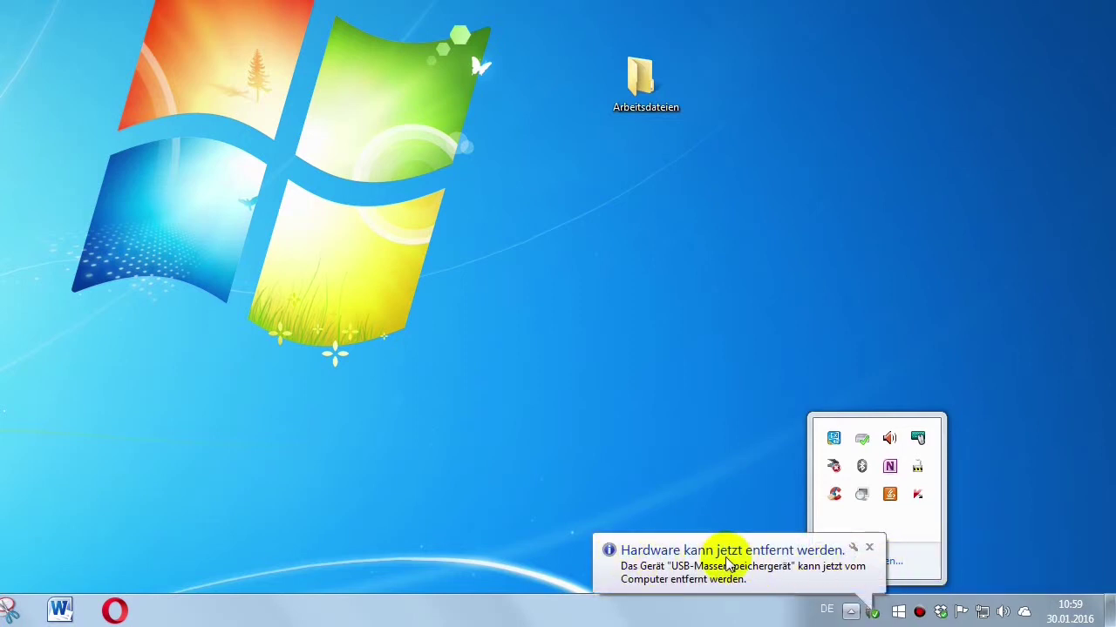